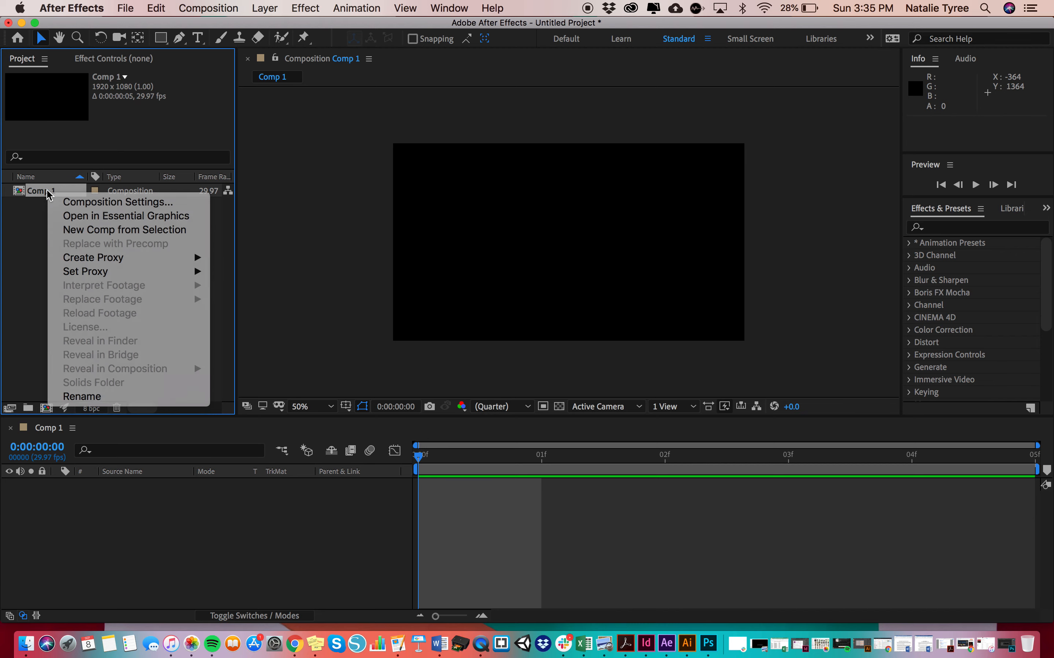
Set the background color of Comp 1 to white (FFFFFF) in its composition settings
{"action": "left_click", "coordinate": [48, 194]}
{"action": "right_click", "coordinate": [52, 192]}
{"action": "left_click", "coordinate": [68, 204]}
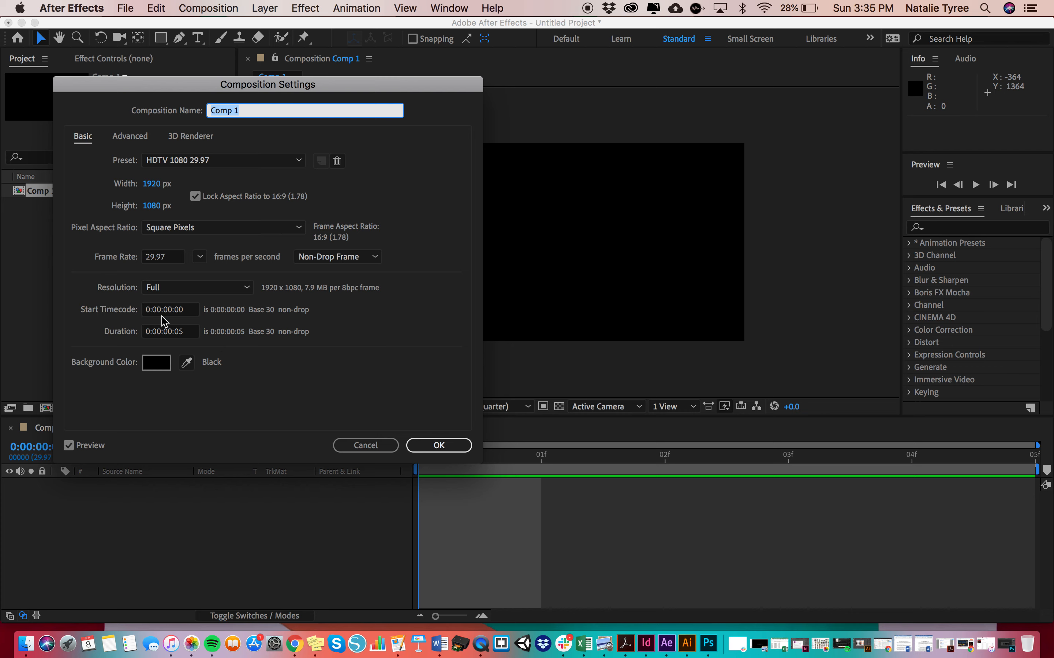
{"action": "left_click", "coordinate": [162, 366]}
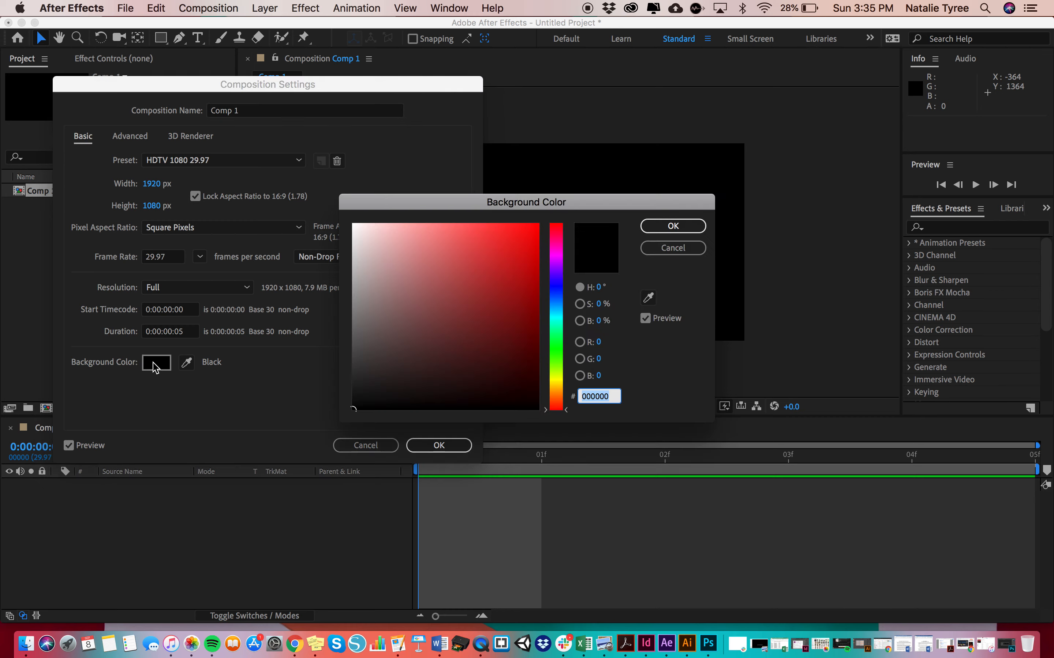
{"action": "left_click", "coordinate": [352, 224]}
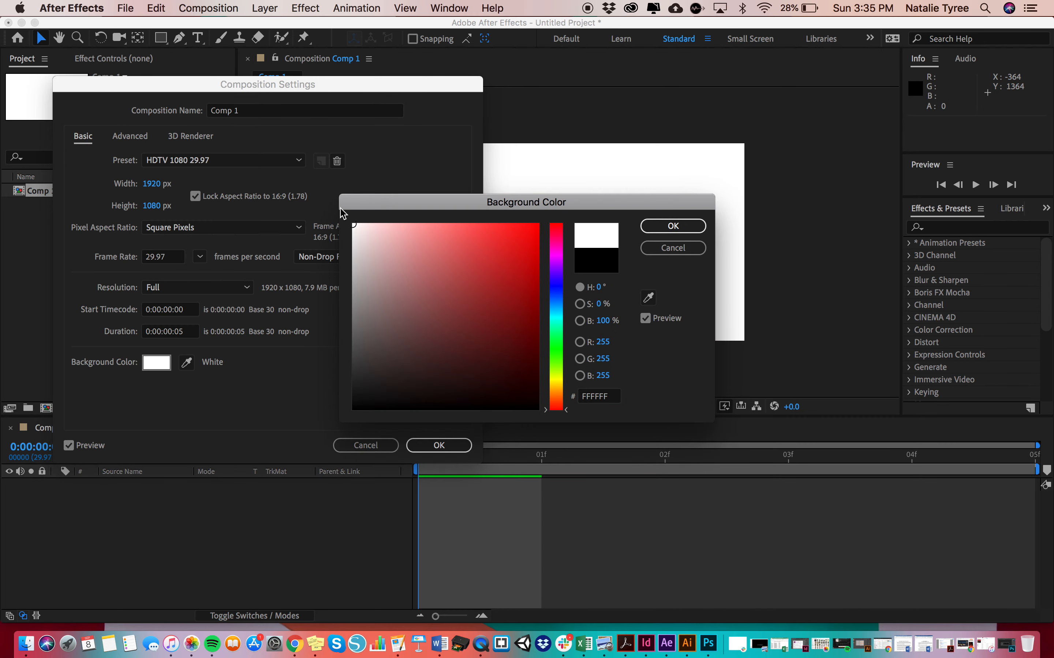
{"action": "left_click", "coordinate": [678, 228]}
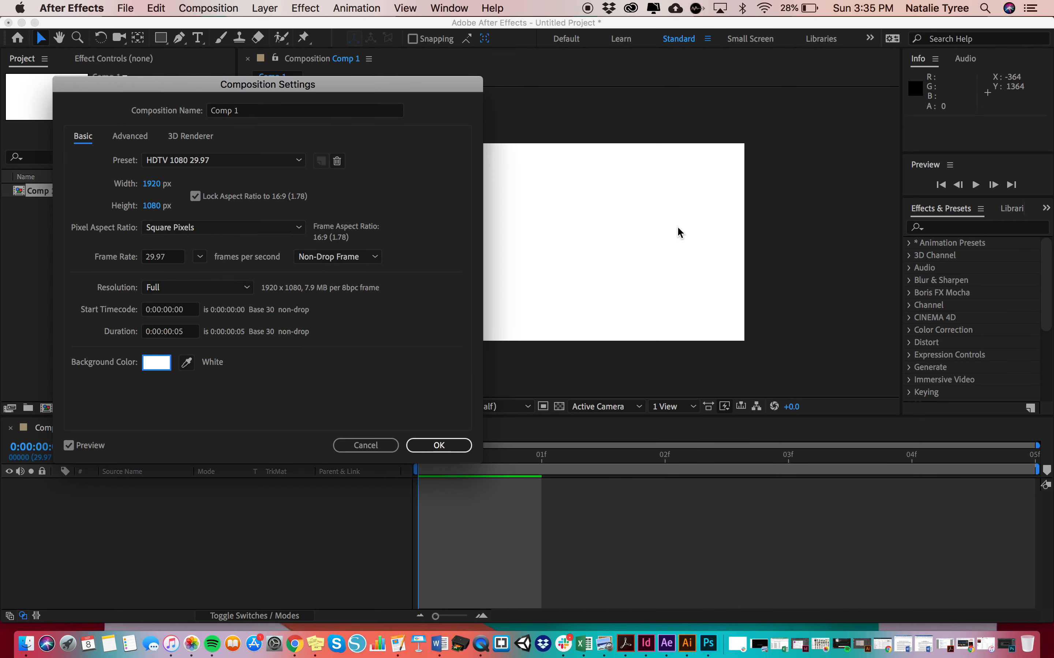
{"action": "left_click", "coordinate": [460, 450]}
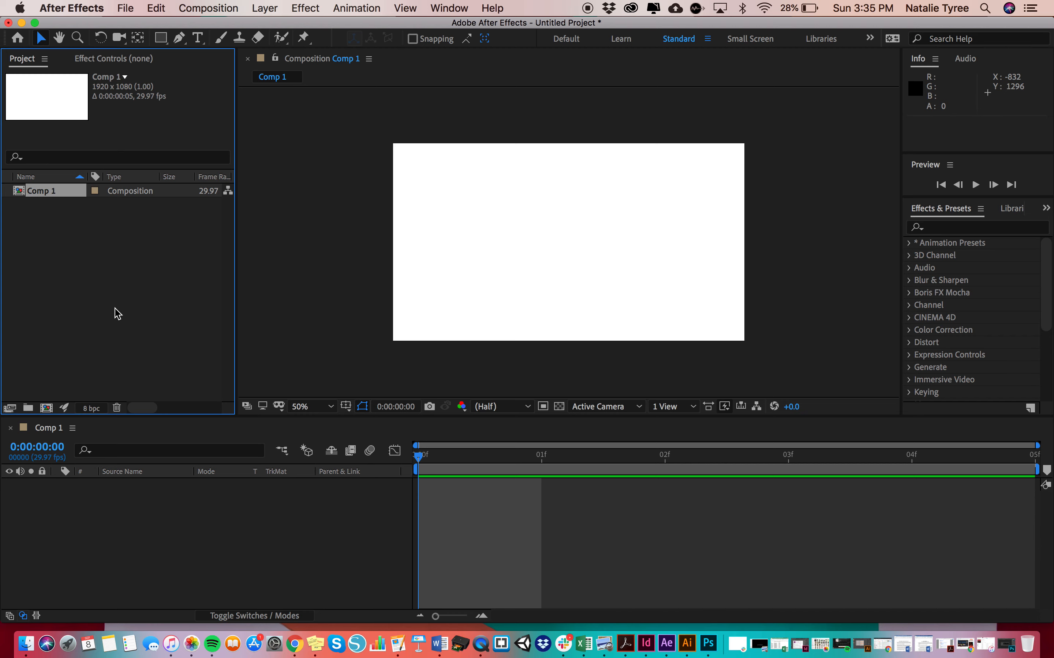
Import the image file letterucda.png from the Desktop into the project
{"action": "left_click", "coordinate": [116, 5]}
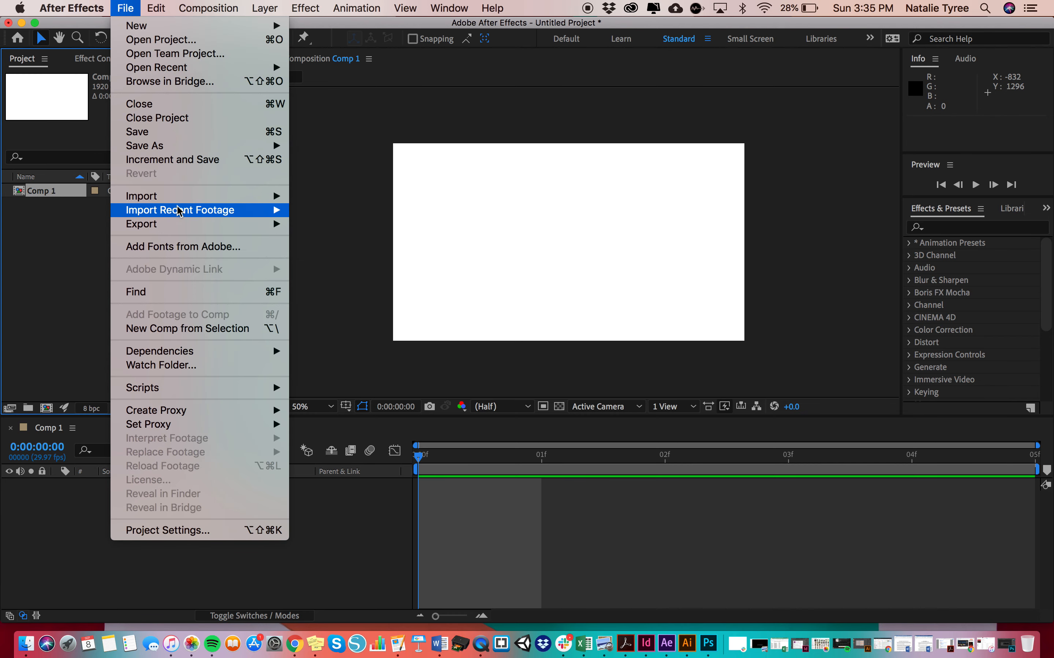
{"action": "mouse_move", "coordinate": [179, 203]}
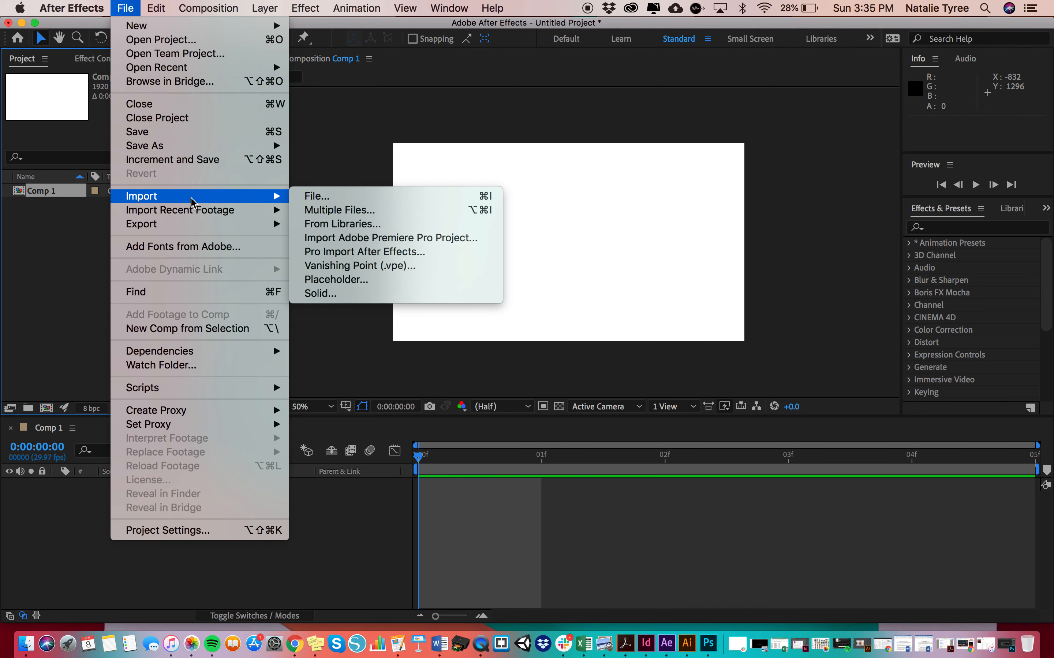
{"action": "left_click", "coordinate": [368, 201]}
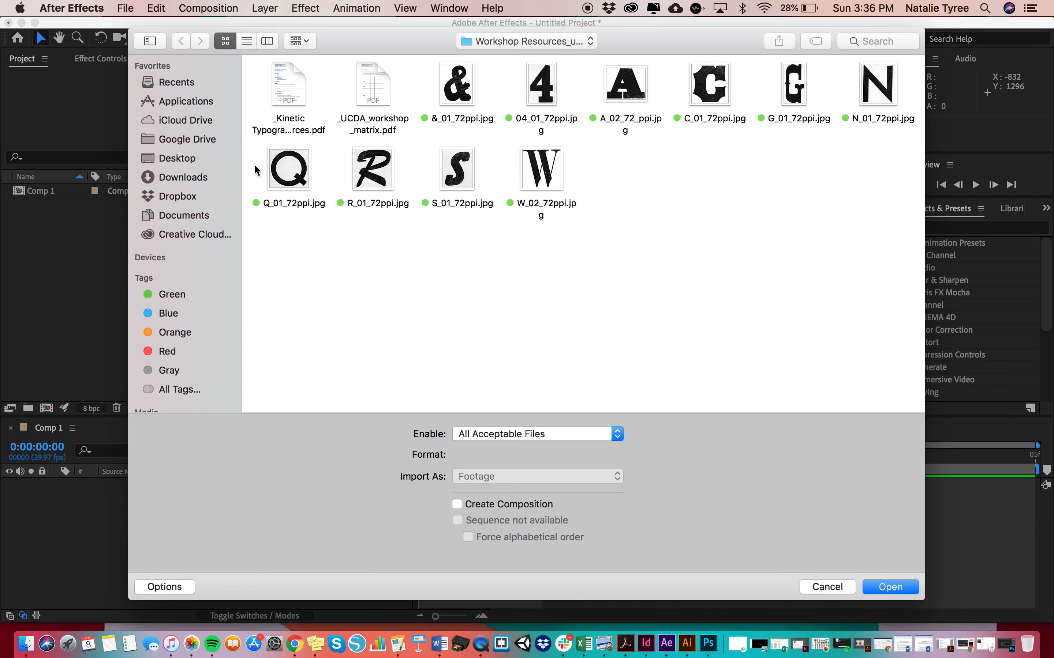
{"action": "left_click", "coordinate": [185, 158]}
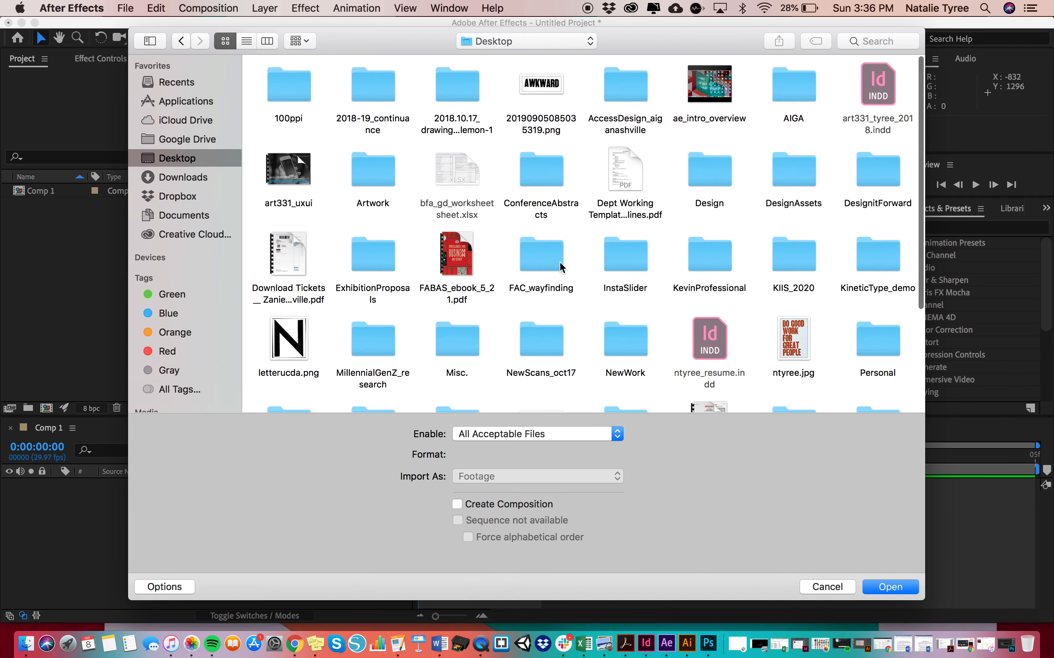
{"action": "scroll", "coordinate": [658, 246], "scroll_direction": "down", "scroll_amount": 5}
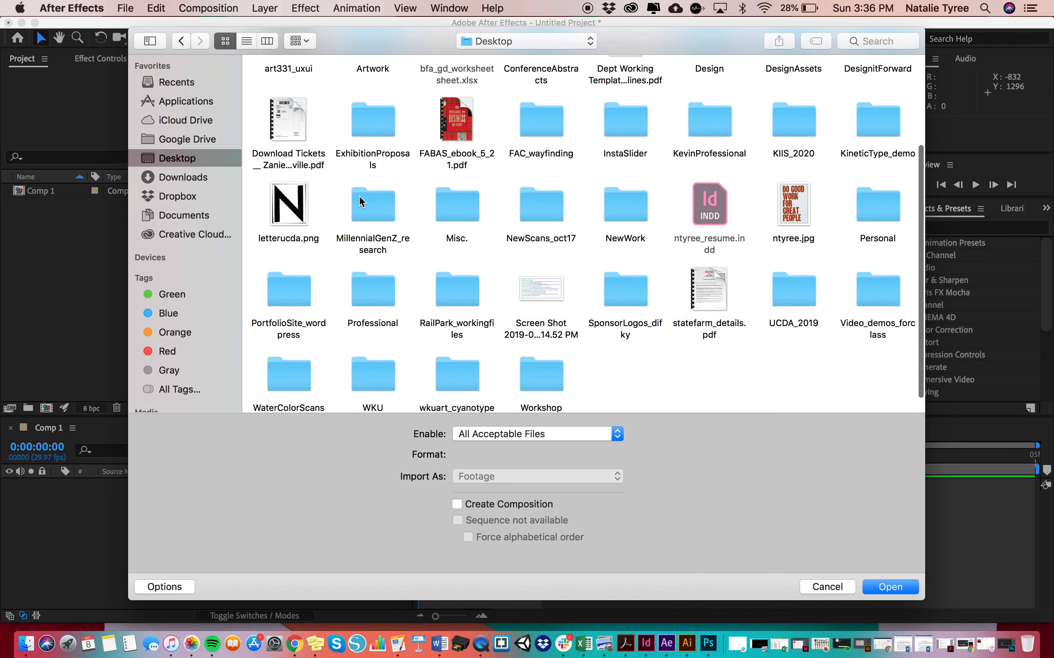
{"action": "left_click", "coordinate": [305, 213]}
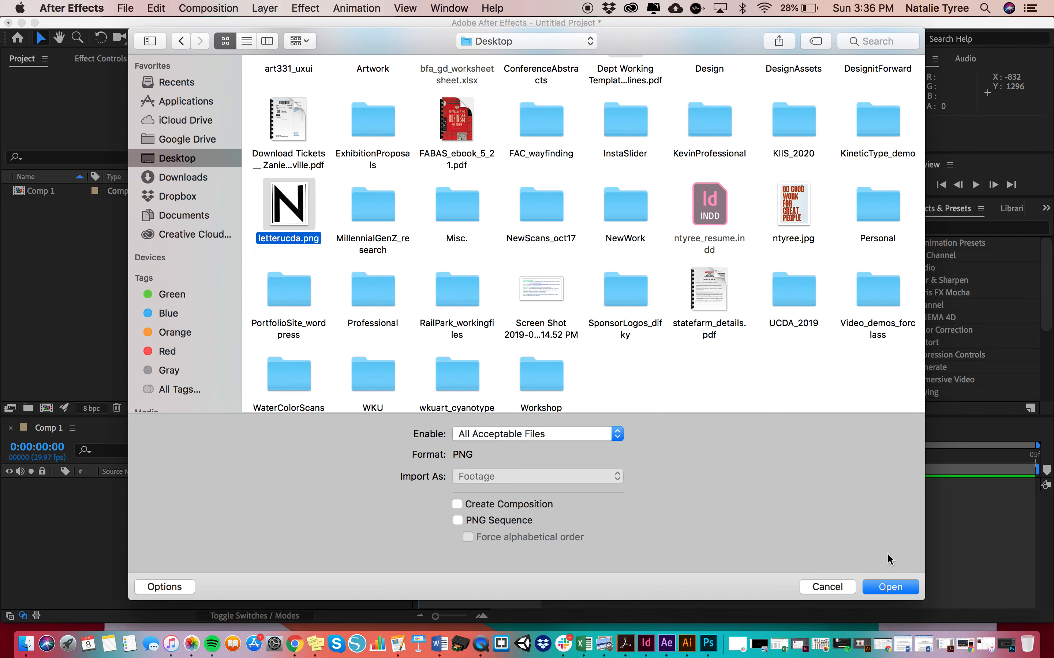
{"action": "left_click", "coordinate": [890, 587]}
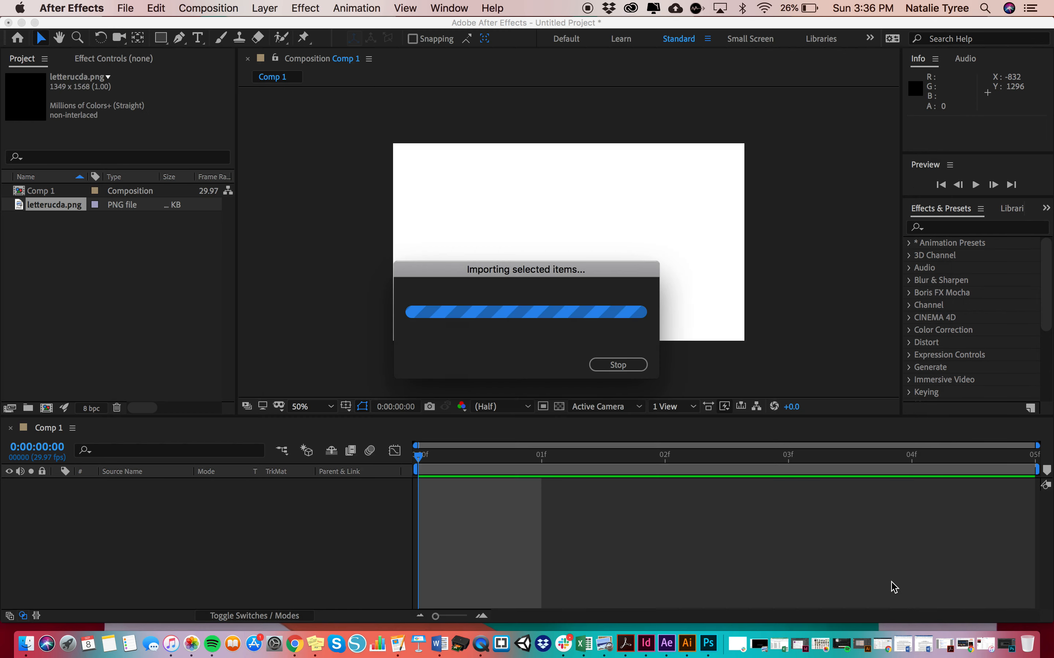
Add letterucda.png from the project items to the Comp 1 timeline as a layer
{"action": "left_click", "coordinate": [113, 273]}
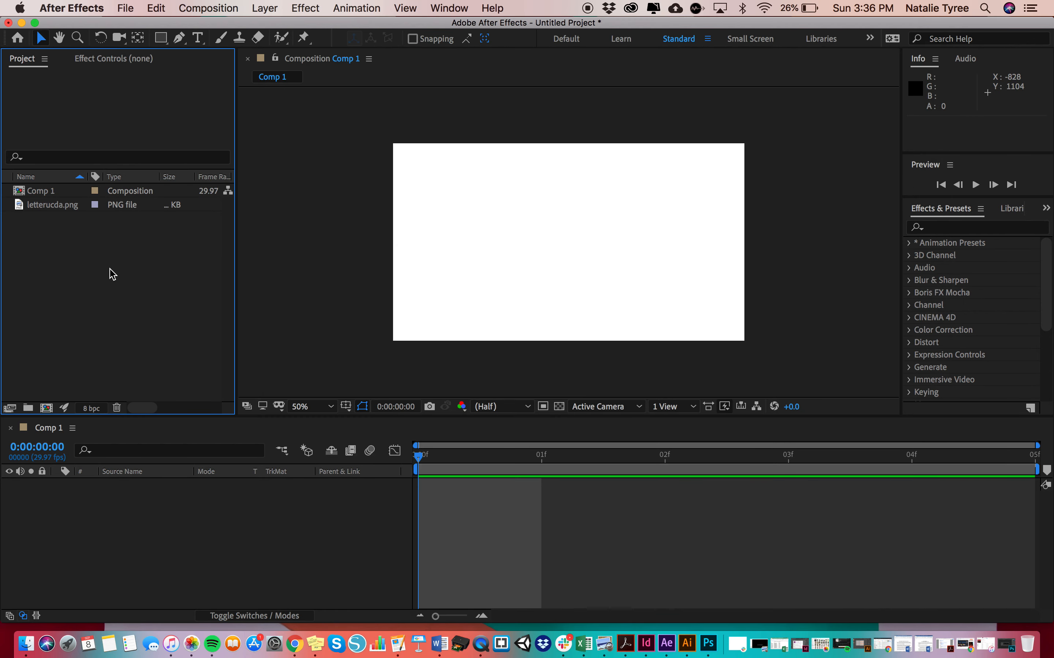
{"action": "left_click", "coordinate": [73, 206]}
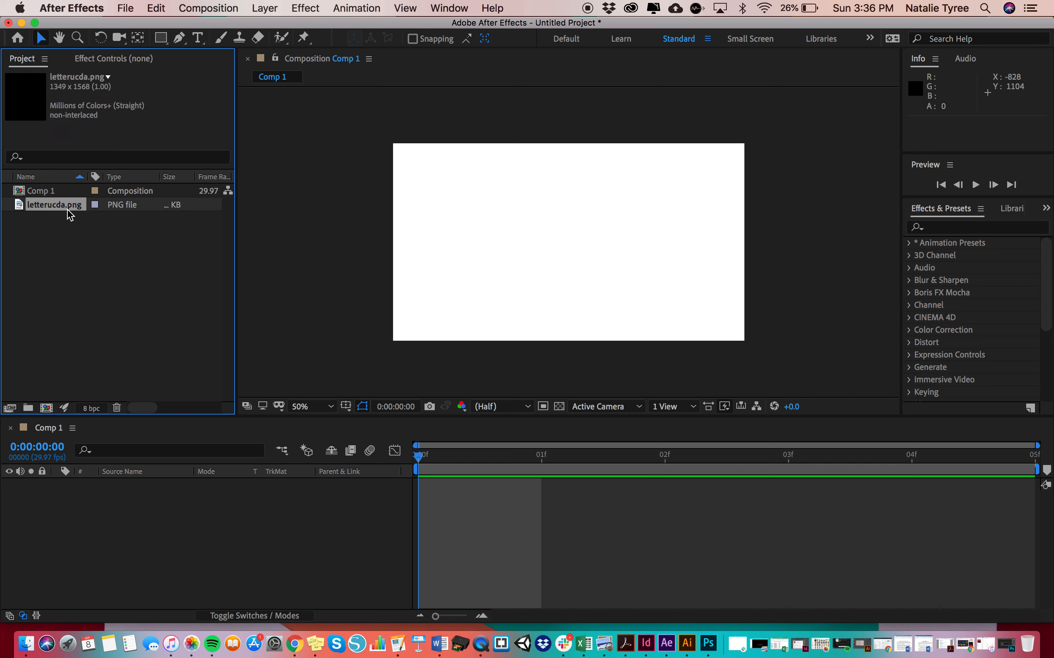
{"action": "left_click", "coordinate": [81, 247]}
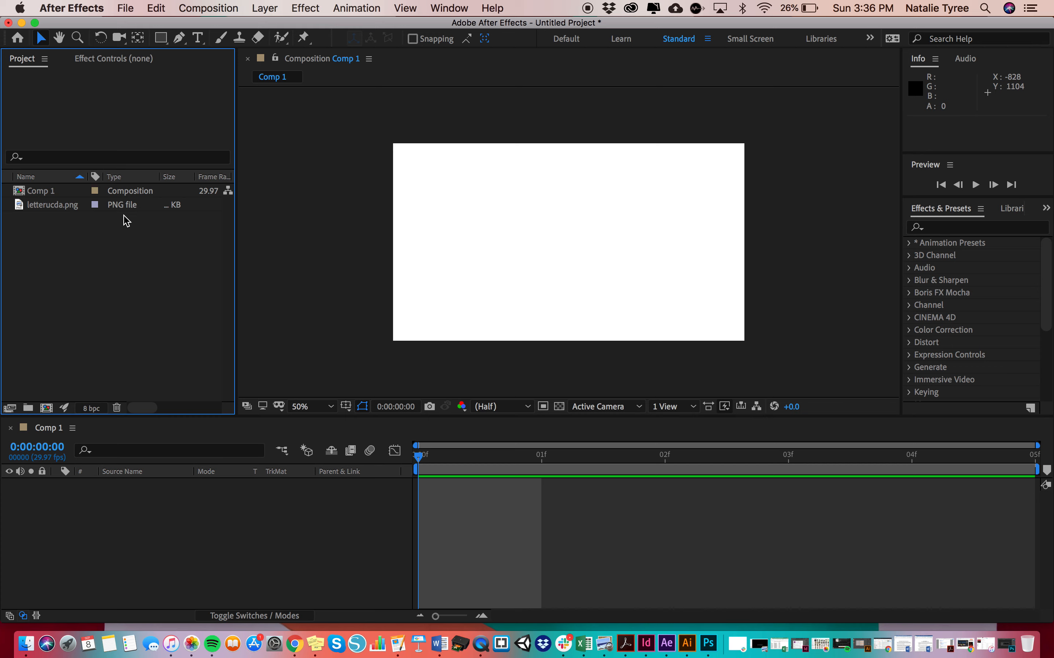
{"action": "left_click", "coordinate": [67, 194]}
{"action": "left_click", "coordinate": [72, 219]}
{"action": "left_click", "coordinate": [71, 208]}
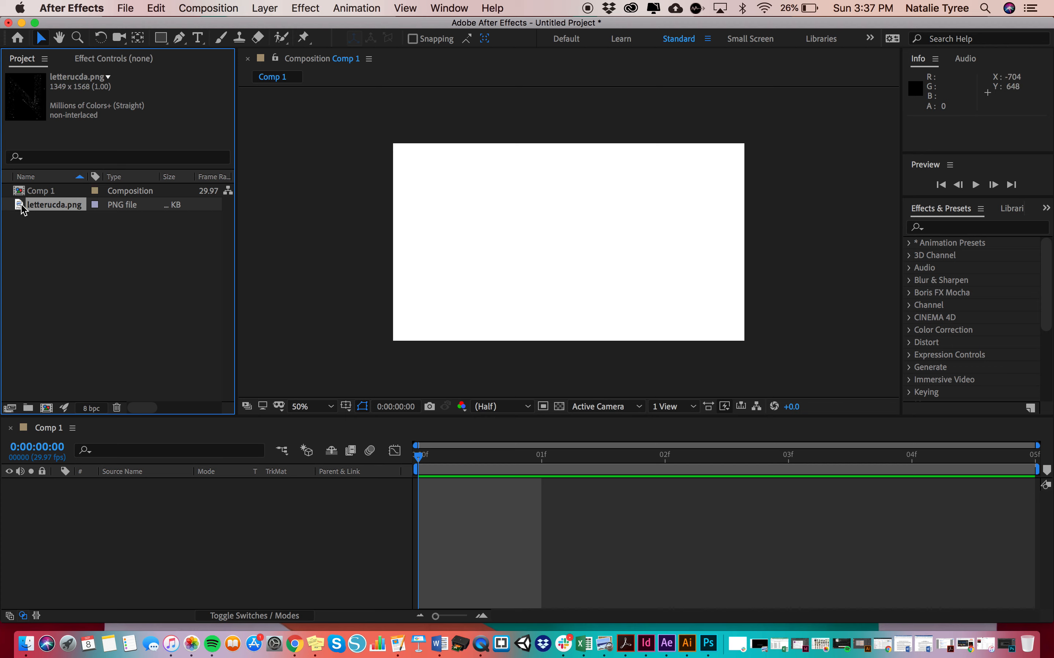
{"action": "left_click_drag", "start_coordinate": [23, 209], "coordinate": [29, 495]}
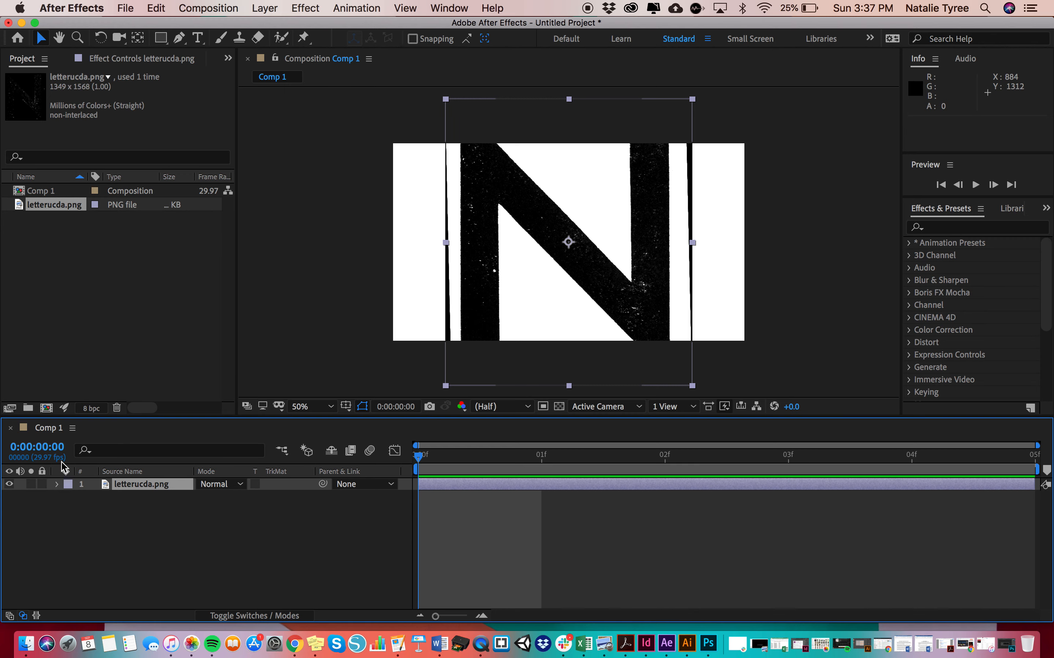
{"action": "left_click", "coordinate": [73, 432]}
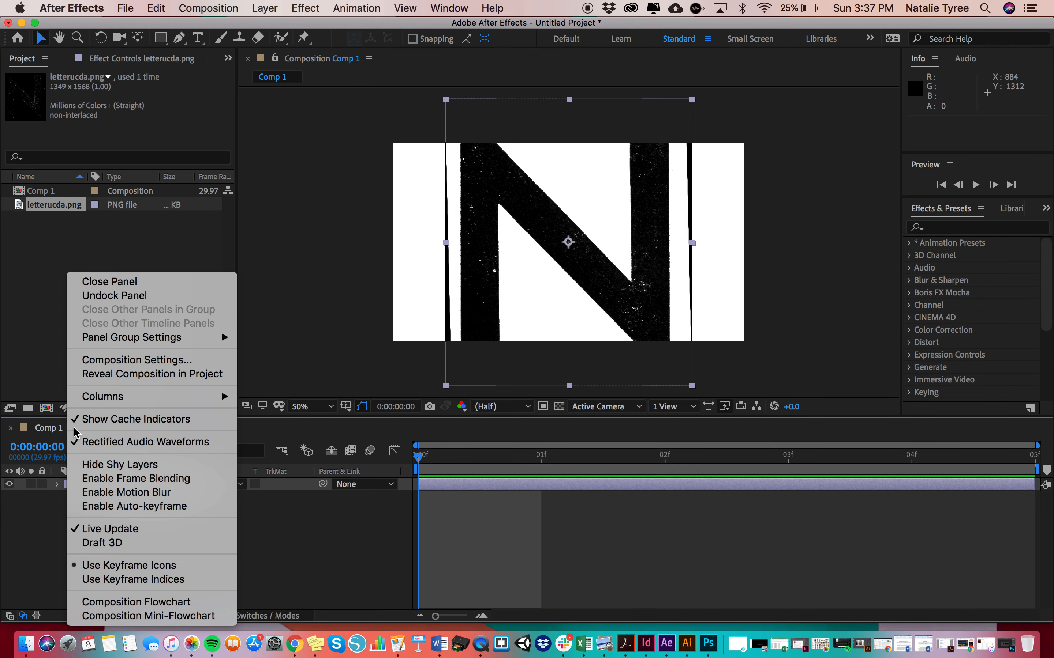
{"action": "left_click", "coordinate": [306, 441]}
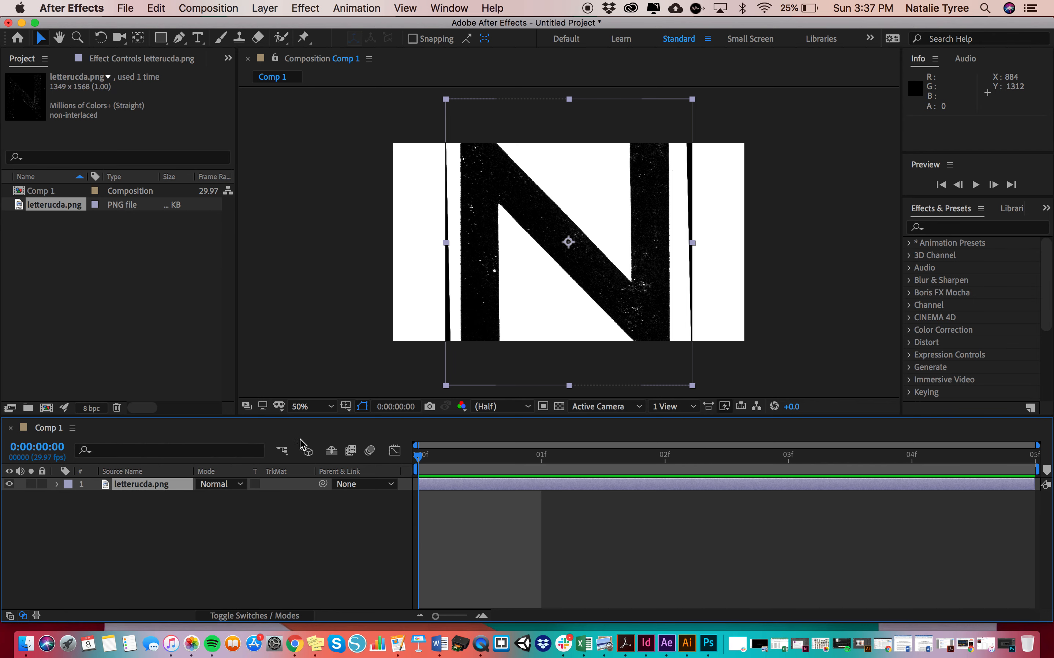
{"action": "left_click", "coordinate": [69, 427]}
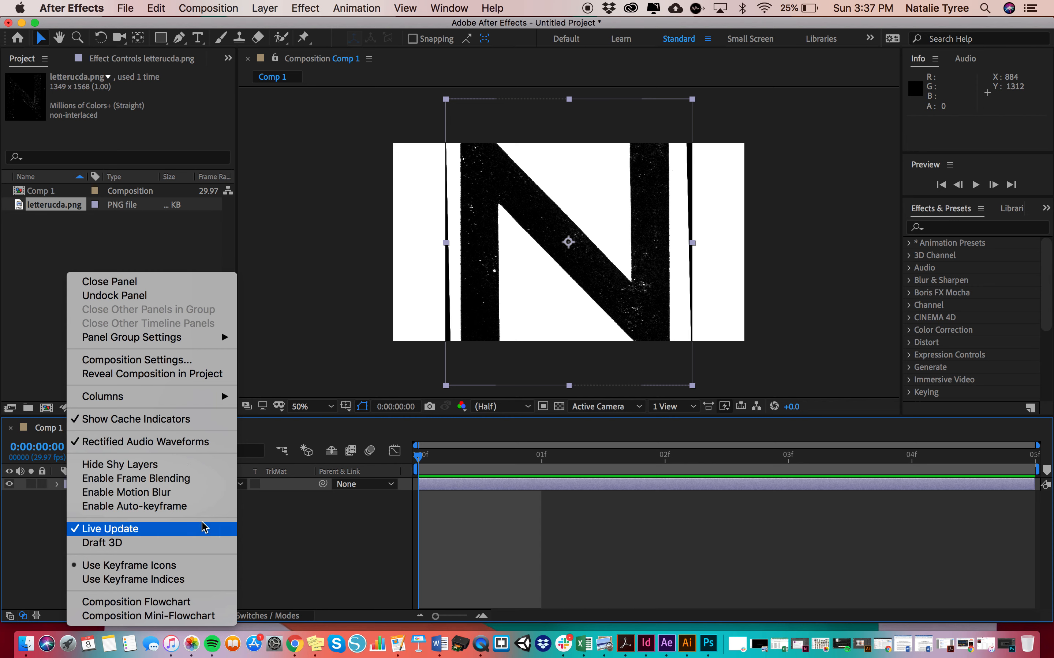
{"action": "left_click", "coordinate": [295, 540]}
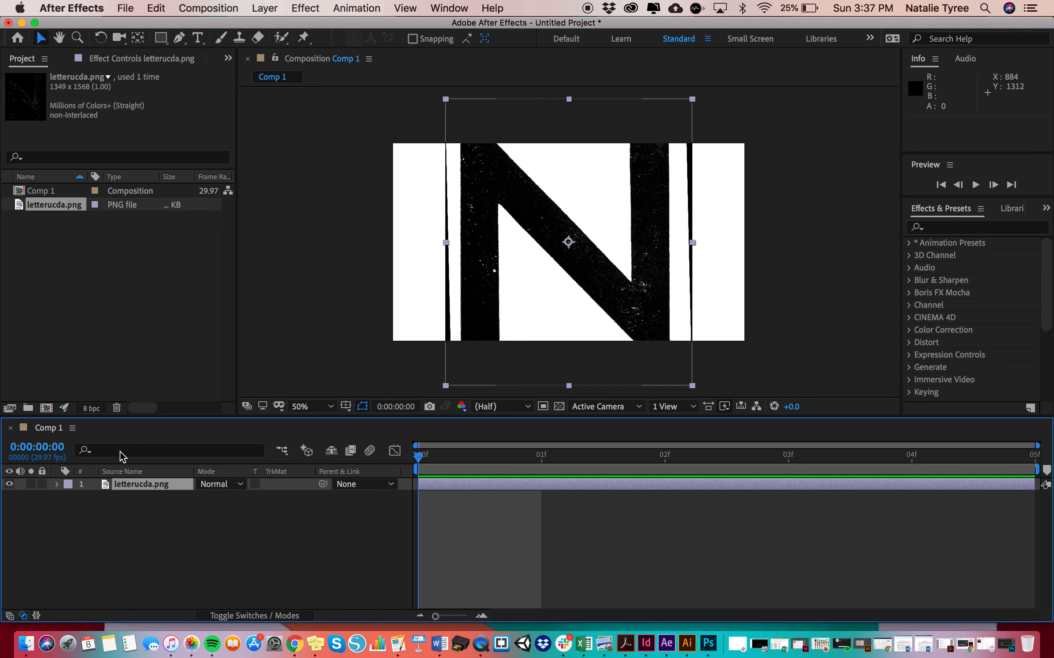
Create a 1920 x 1080 px solid layer in magenta (FF00FD)
{"action": "left_click", "coordinate": [270, 7]}
{"action": "mouse_move", "coordinate": [274, 27]}
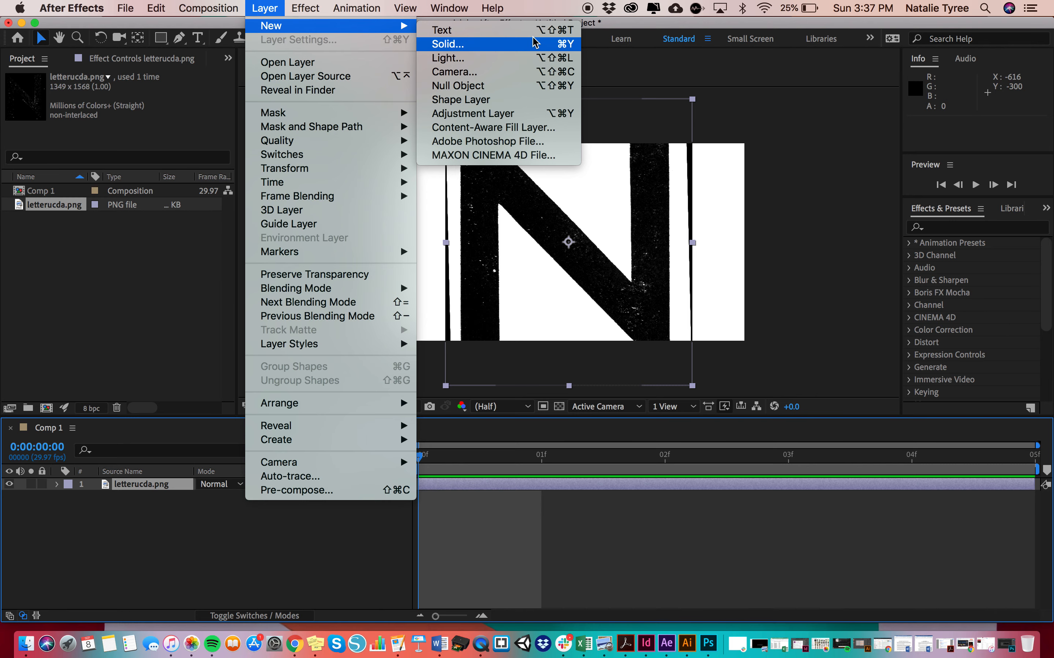
{"action": "left_click", "coordinate": [522, 43]}
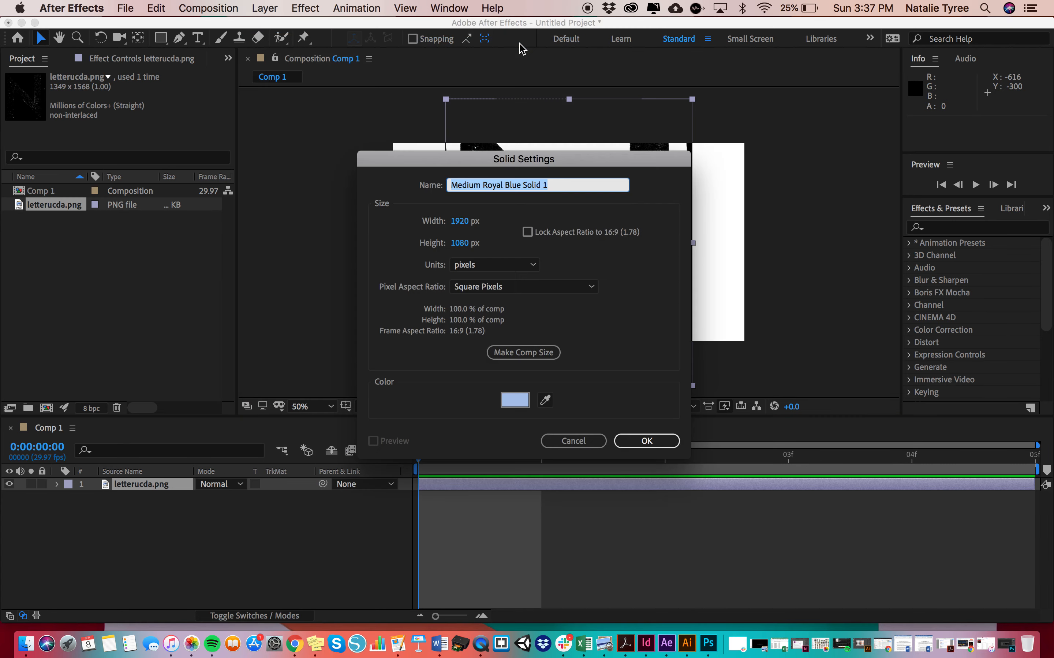
{"action": "left_click", "coordinate": [515, 400]}
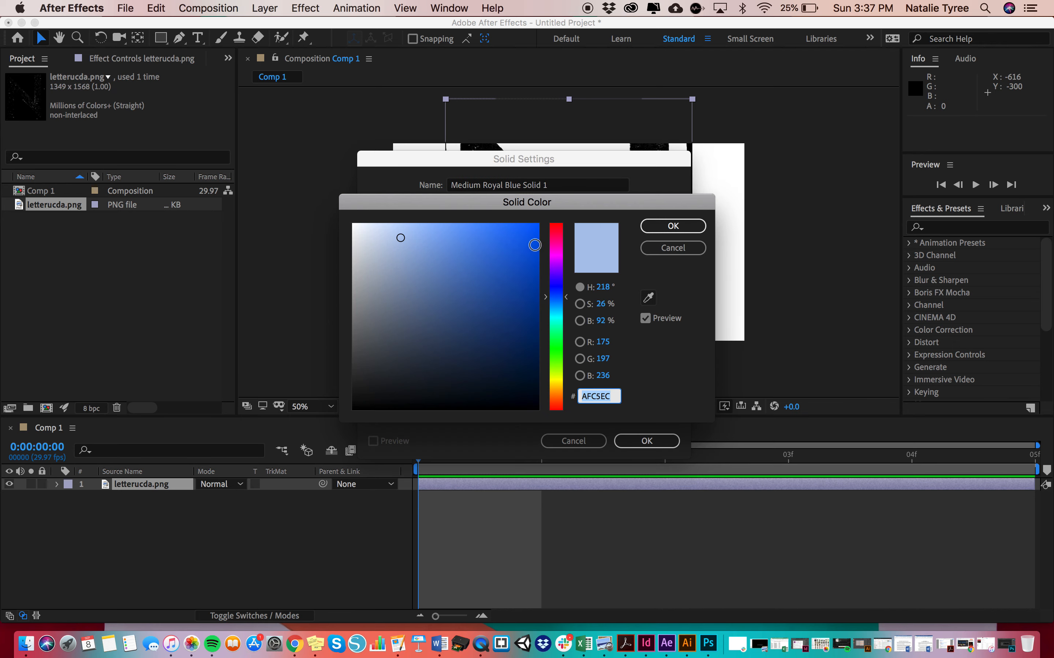
{"action": "left_click_drag", "start_coordinate": [556, 296], "coordinate": [556, 254]}
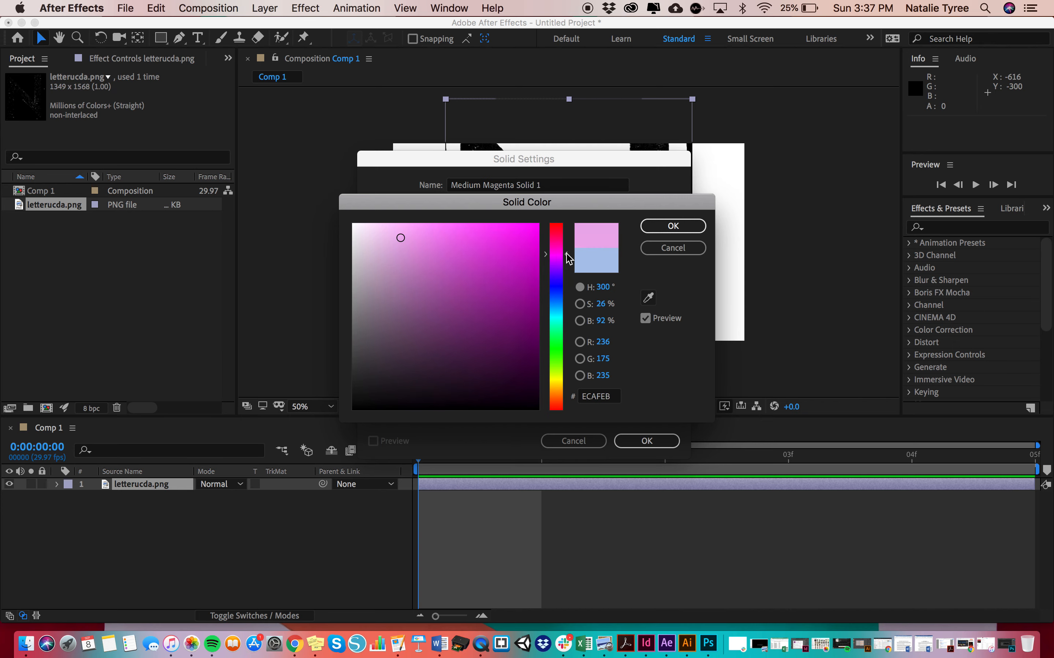
{"action": "left_click", "coordinate": [538, 226]}
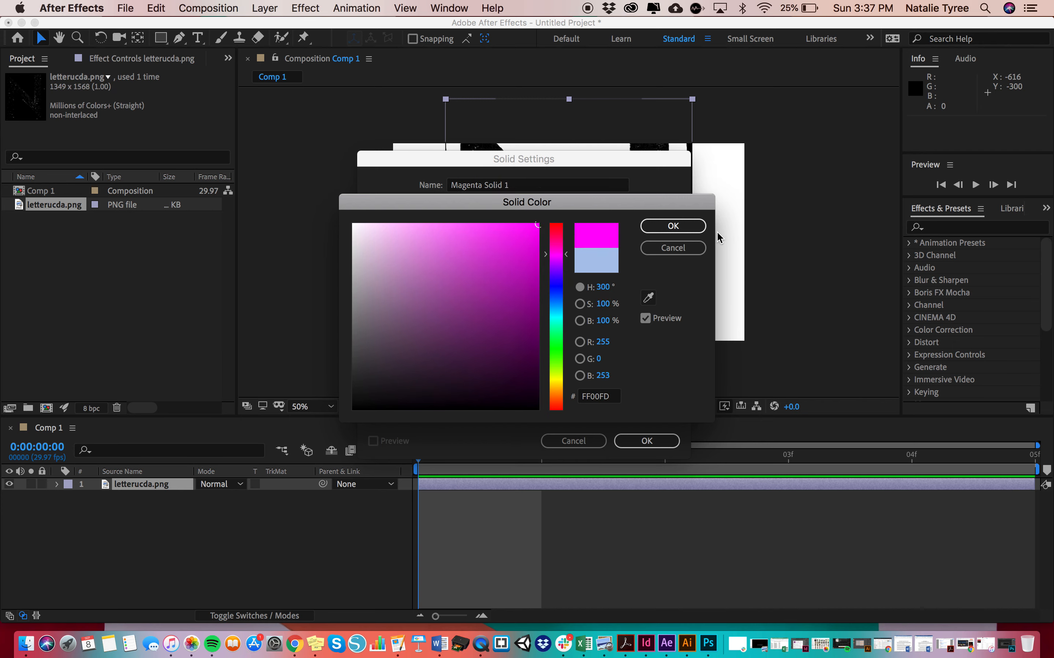
{"action": "left_click", "coordinate": [686, 226]}
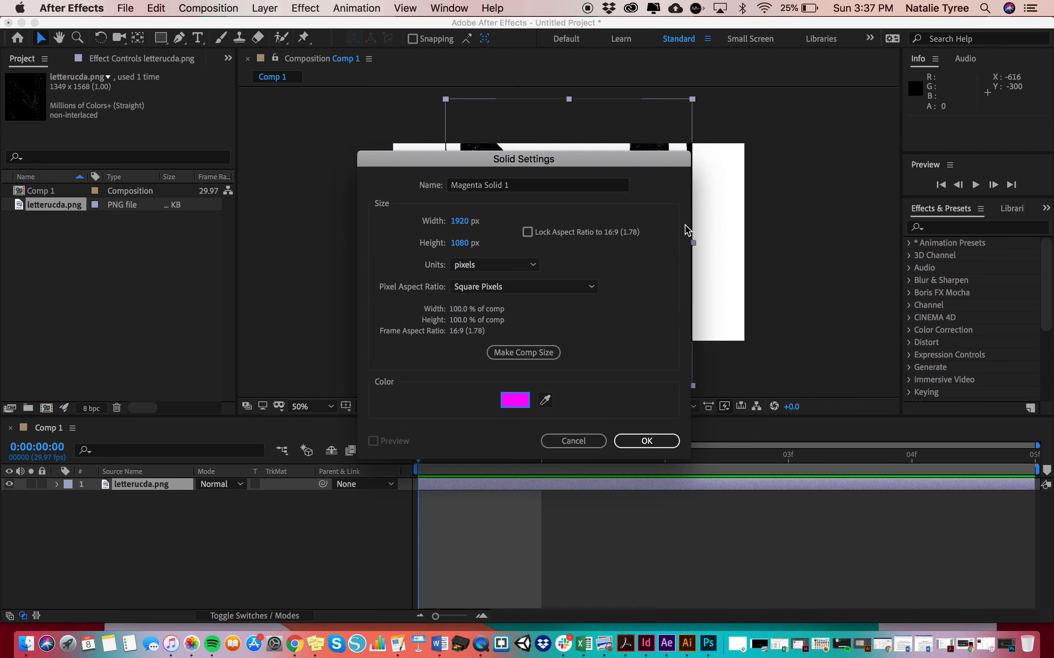
{"action": "left_click", "coordinate": [648, 441]}
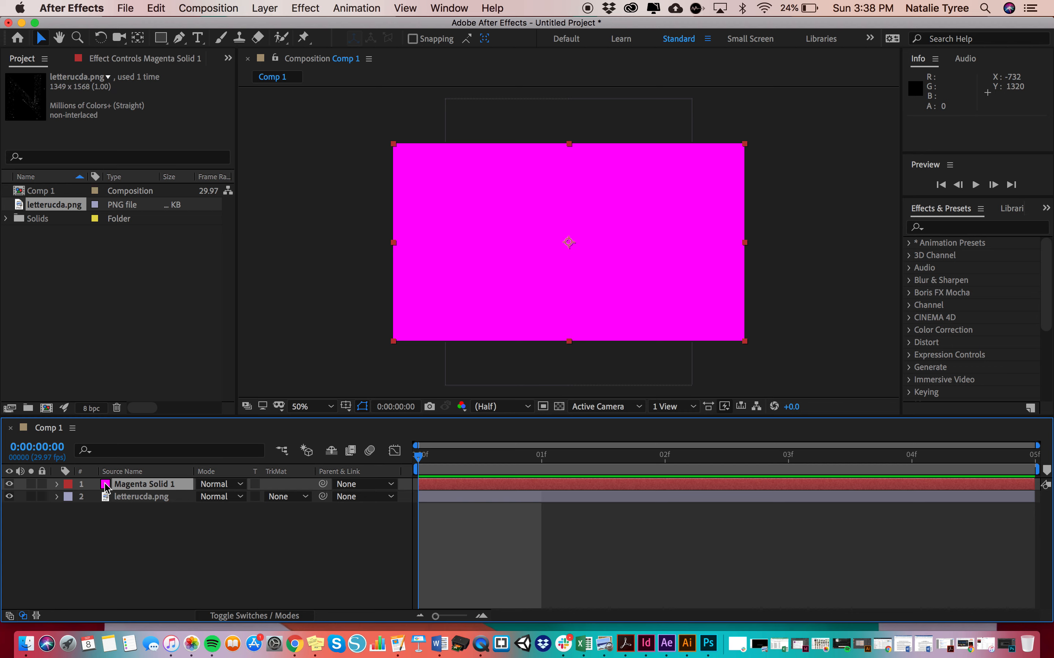
Move the magenta solid below the letterucda.png layer in the layer stack
{"action": "left_click", "coordinate": [94, 498], "text": "shift"}
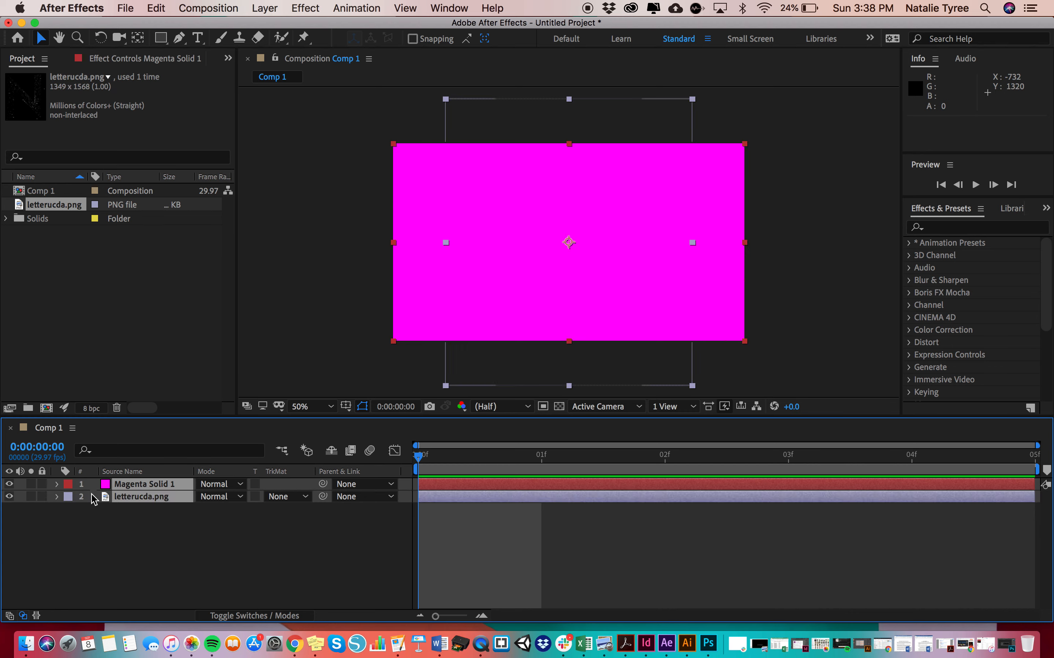
{"action": "left_click", "coordinate": [122, 485]}
{"action": "left_click", "coordinate": [152, 528]}
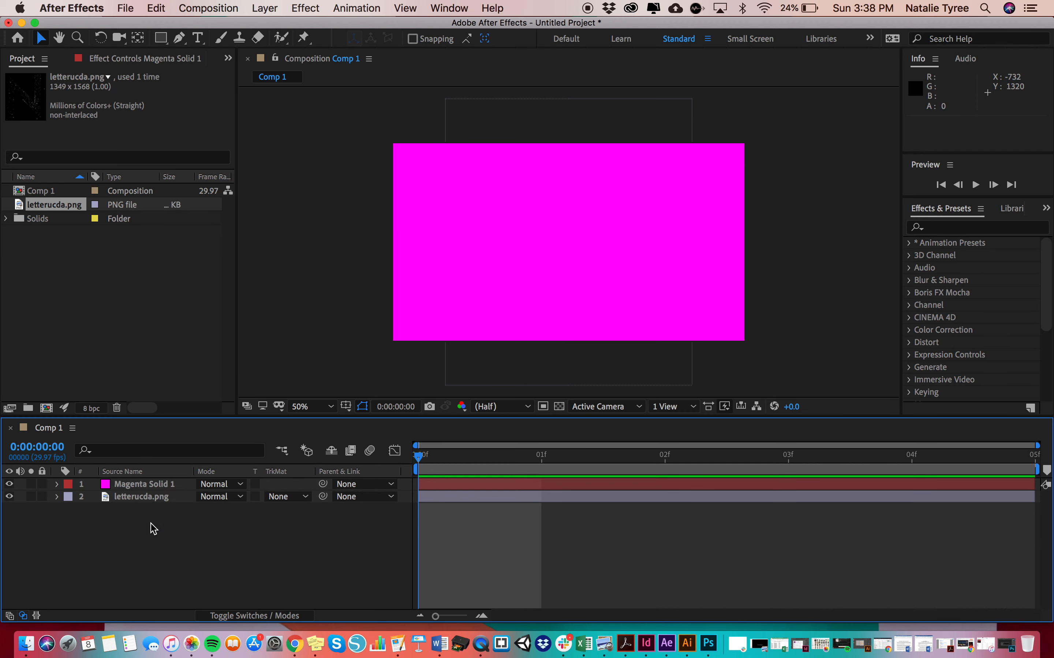
{"action": "left_click", "coordinate": [150, 485]}
{"action": "left_click_drag", "start_coordinate": [144, 503], "coordinate": [142, 513]}
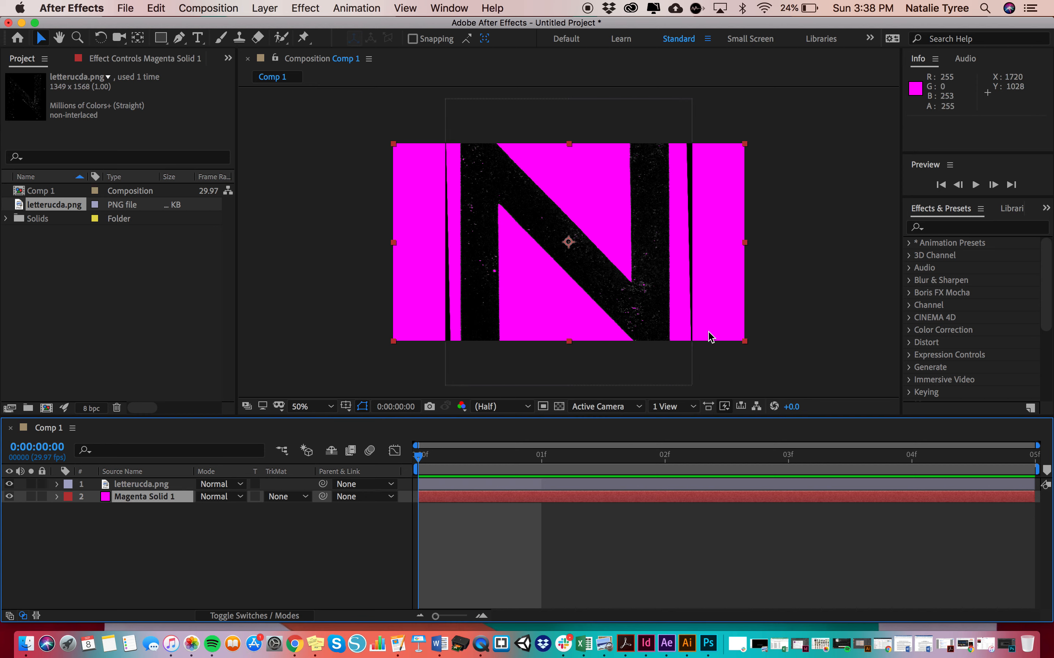
Lock the magenta solid layer and expand the Transform properties of the letterucda.png layer
{"action": "left_click", "coordinate": [634, 282]}
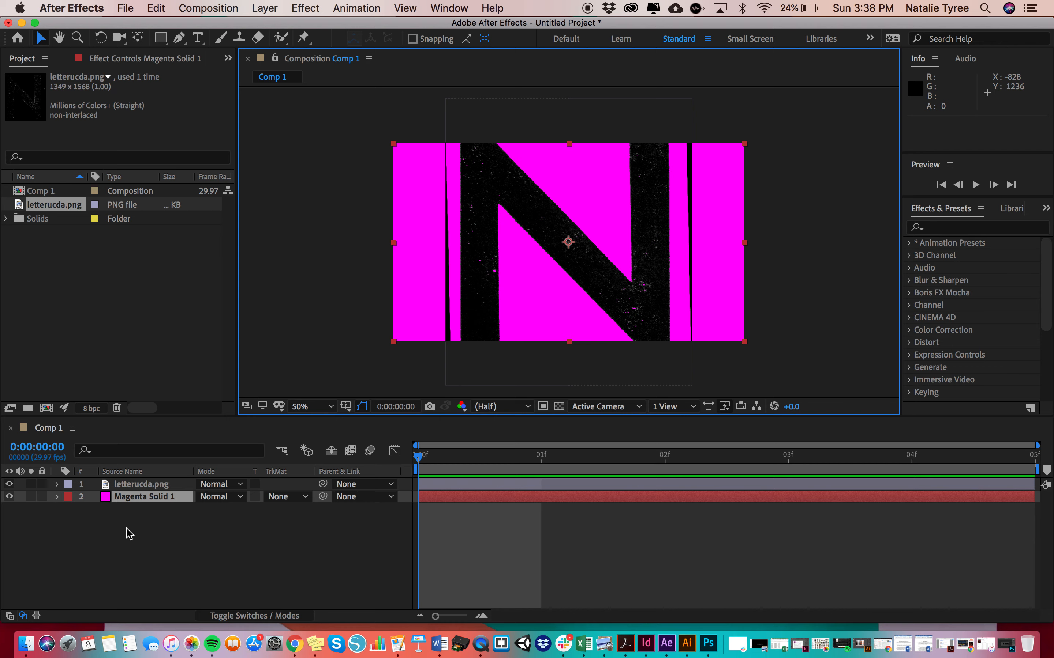
{"action": "left_click", "coordinate": [142, 485]}
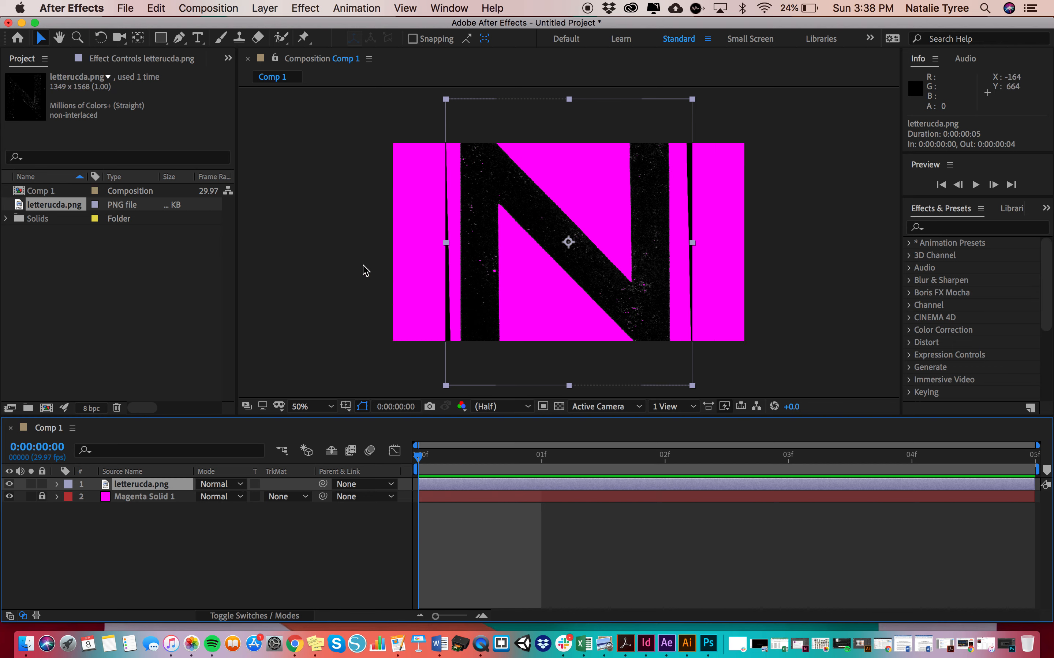
{"action": "left_click", "coordinate": [57, 485]}
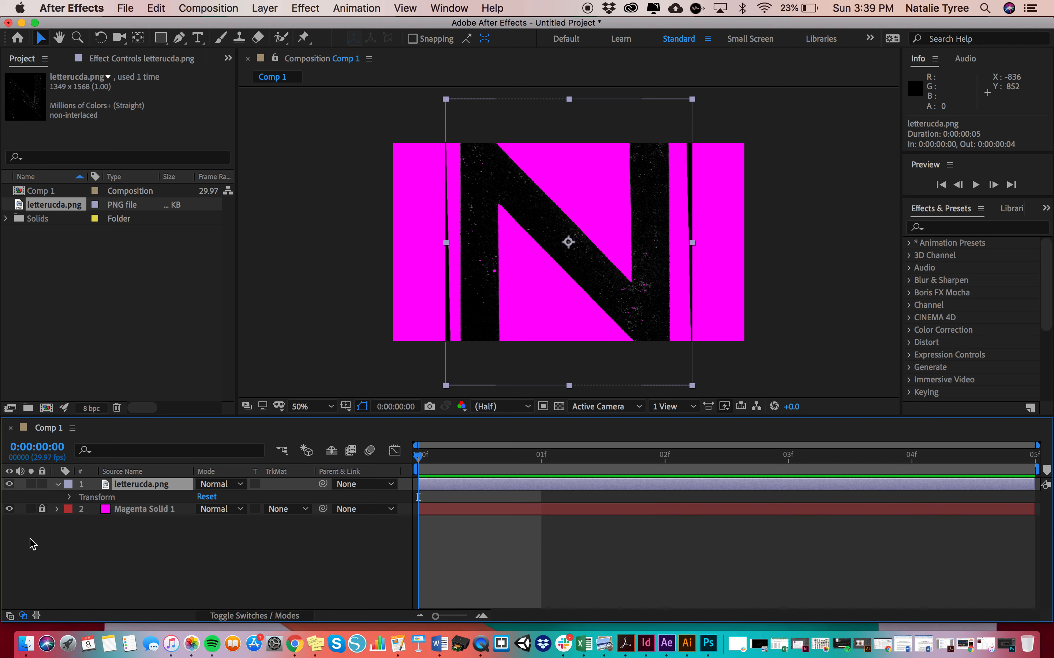
{"action": "left_click", "coordinate": [71, 497]}
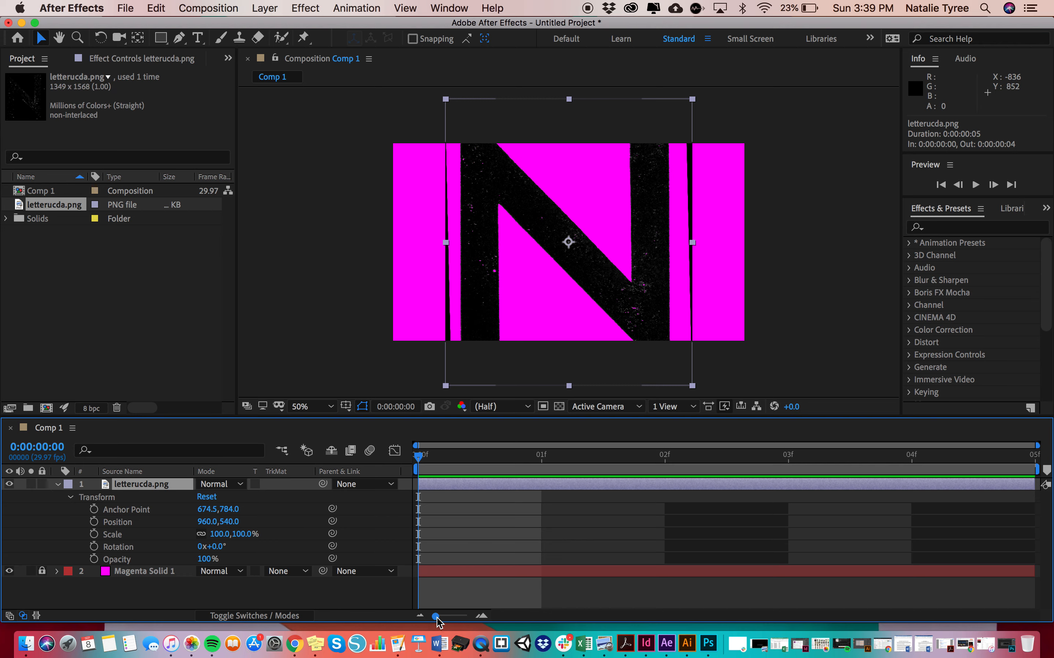
Trim the end of the letterucda.png layer to frame 4, scrub through it, and extend it back to the composition's full length
{"action": "mouse_move", "coordinate": [435, 616]}
{"action": "left_mouse_down"}
{"action": "mouse_move", "coordinate": [478, 616]}
{"action": "mouse_move", "coordinate": [419, 616]}
{"action": "left_mouse_up"}
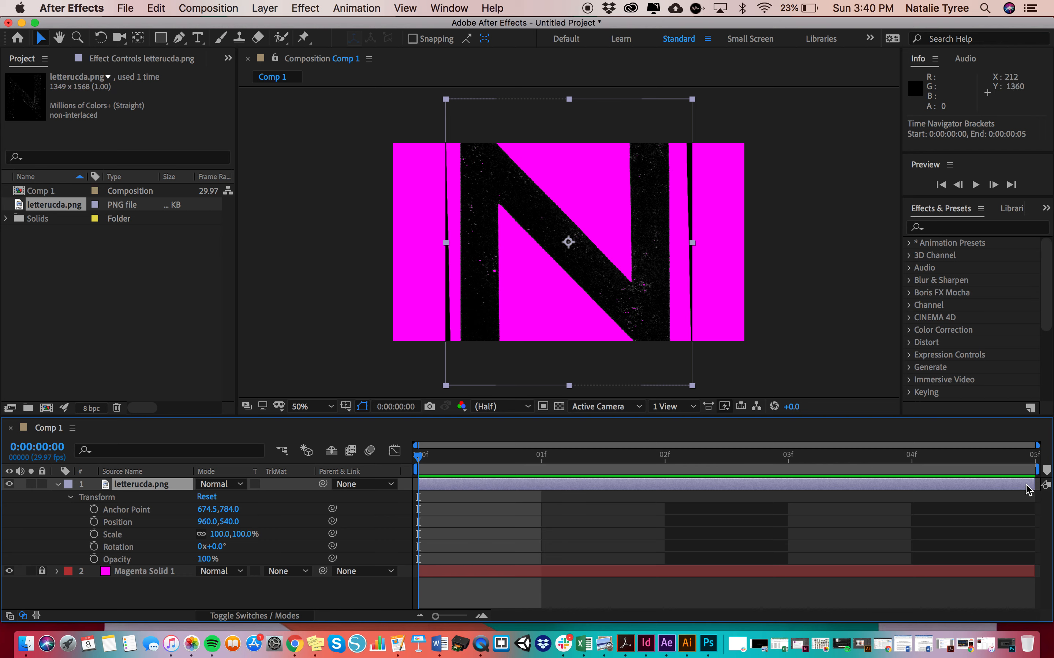
{"action": "left_click_drag", "start_coordinate": [1036, 484], "coordinate": [884, 485]}
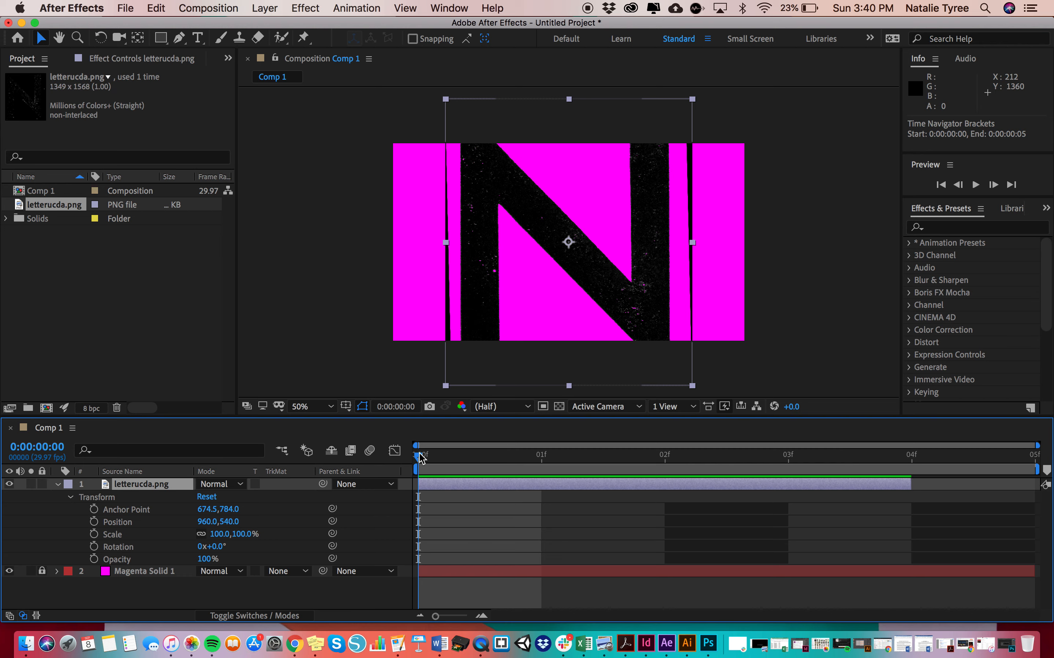
{"action": "left_click_drag", "start_coordinate": [418, 461], "coordinate": [764, 466]}
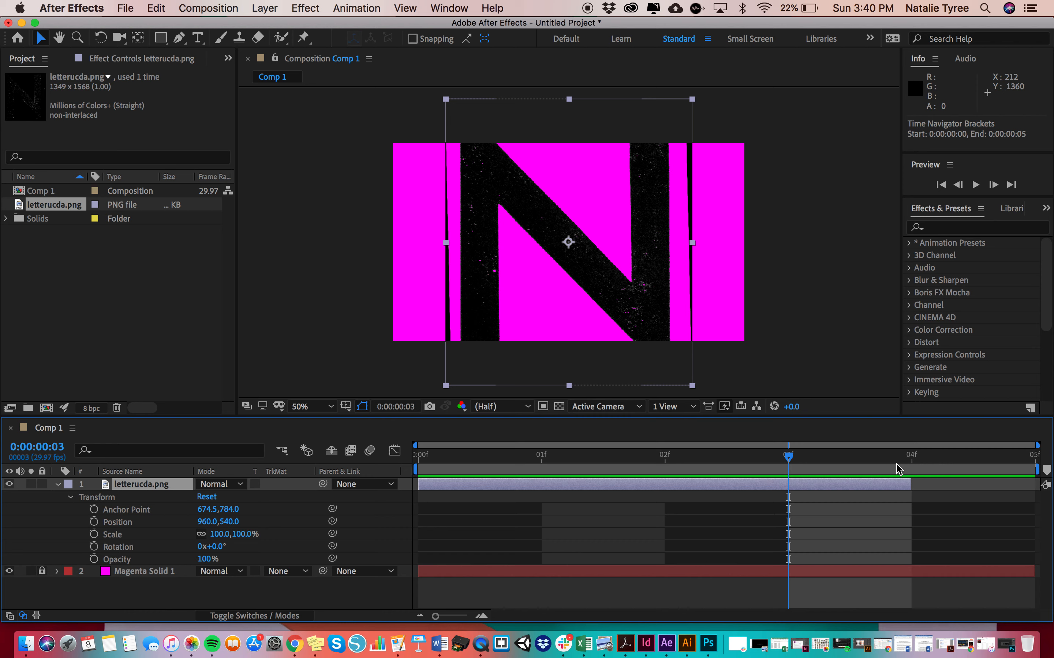
{"action": "left_click_drag", "start_coordinate": [914, 483], "coordinate": [999, 486]}
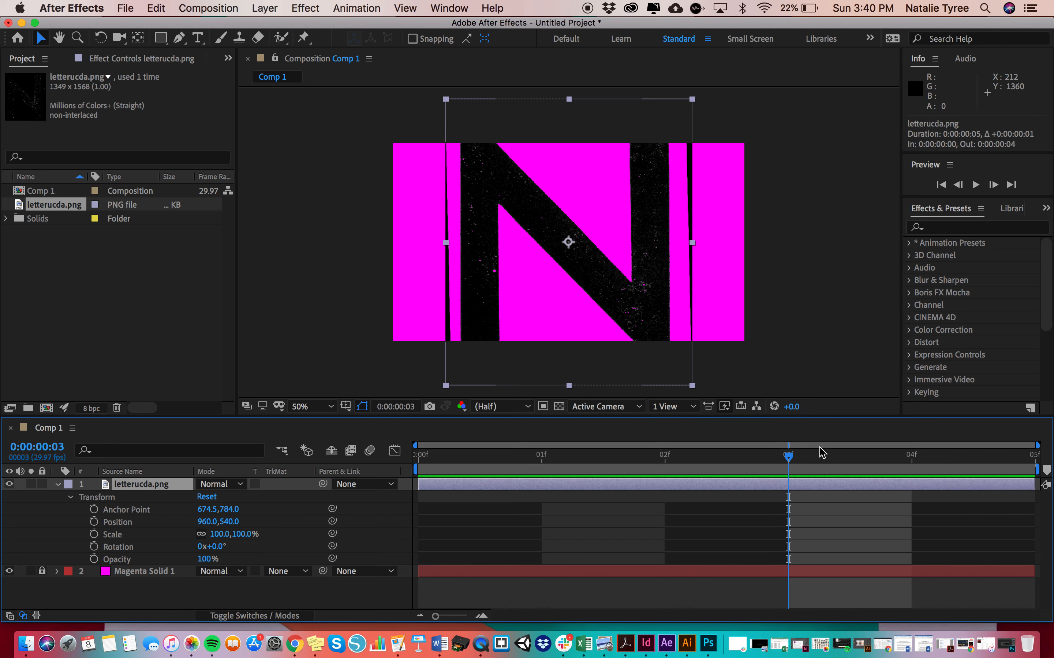
{"action": "left_click_drag", "start_coordinate": [789, 457], "coordinate": [382, 446]}
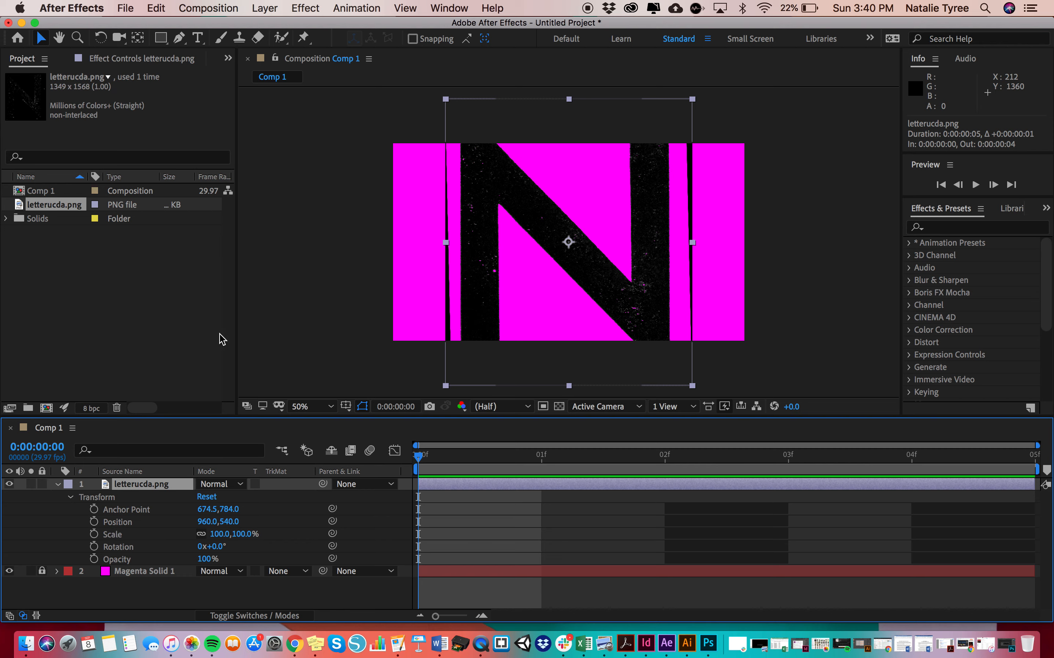
{"action": "left_click", "coordinate": [129, 5]}
{"action": "left_click", "coordinate": [128, 5]}
{"action": "left_click", "coordinate": [265, 5]}
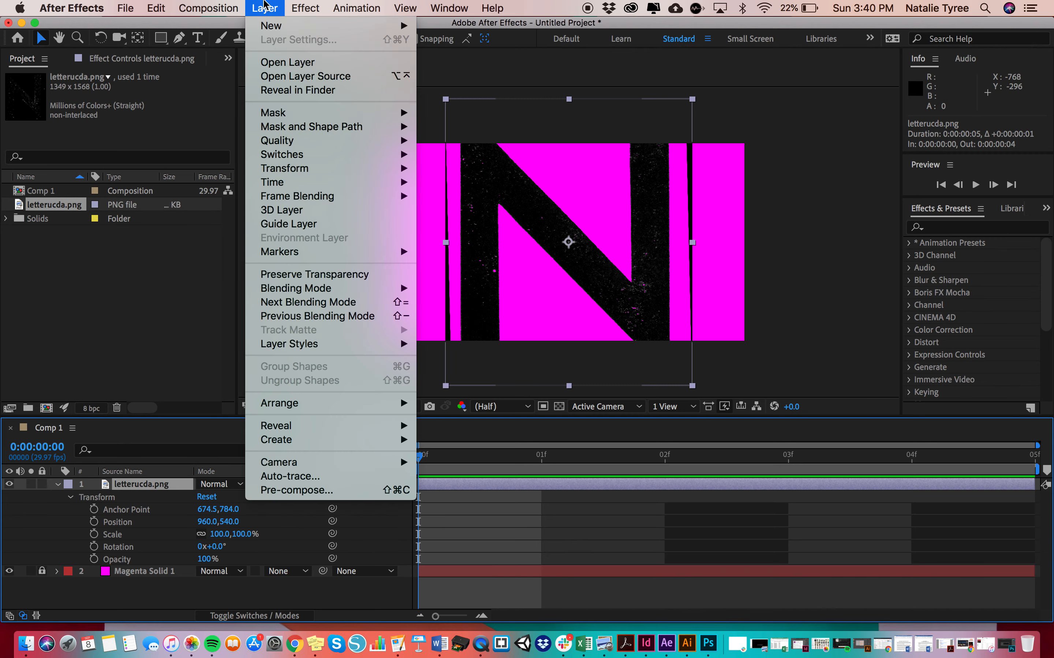
{"action": "left_click", "coordinate": [265, 5]}
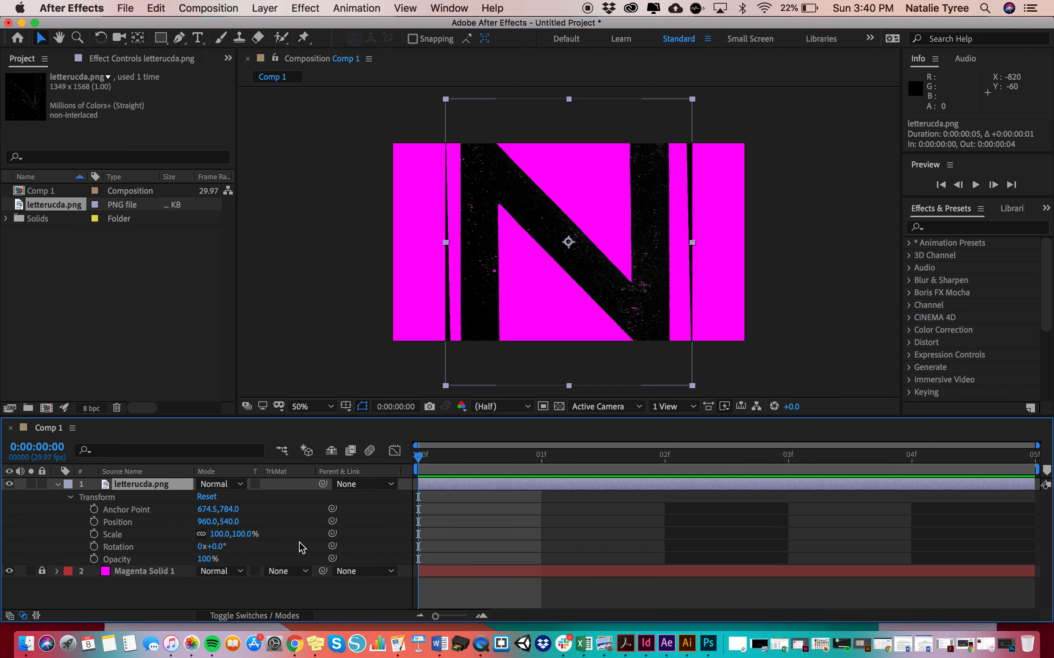
{"action": "left_click", "coordinate": [266, 8]}
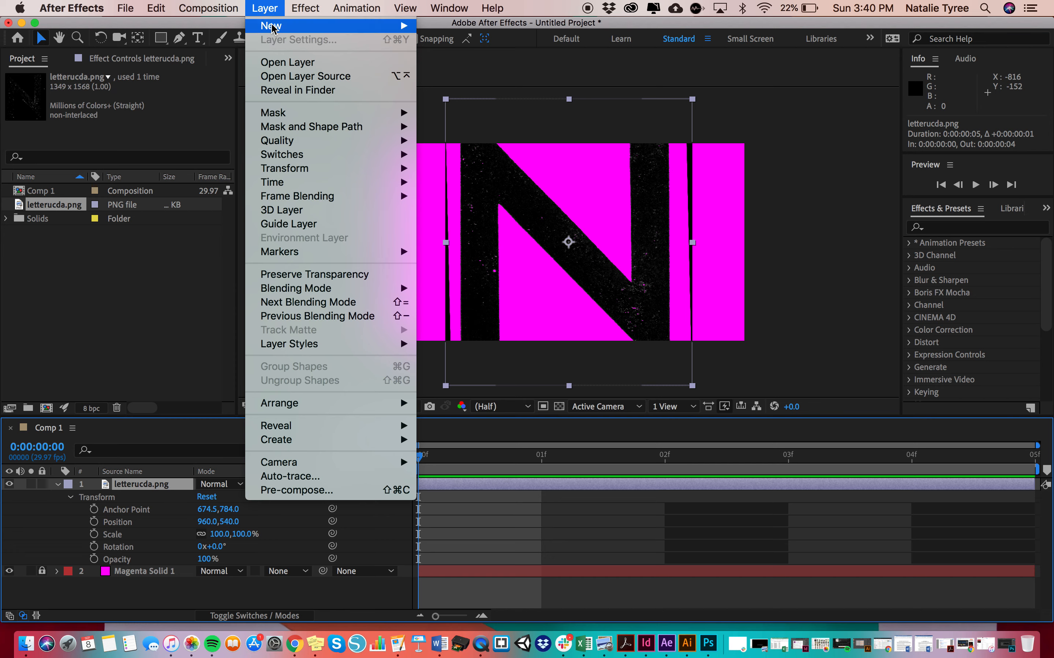
{"action": "left_click", "coordinate": [263, 6]}
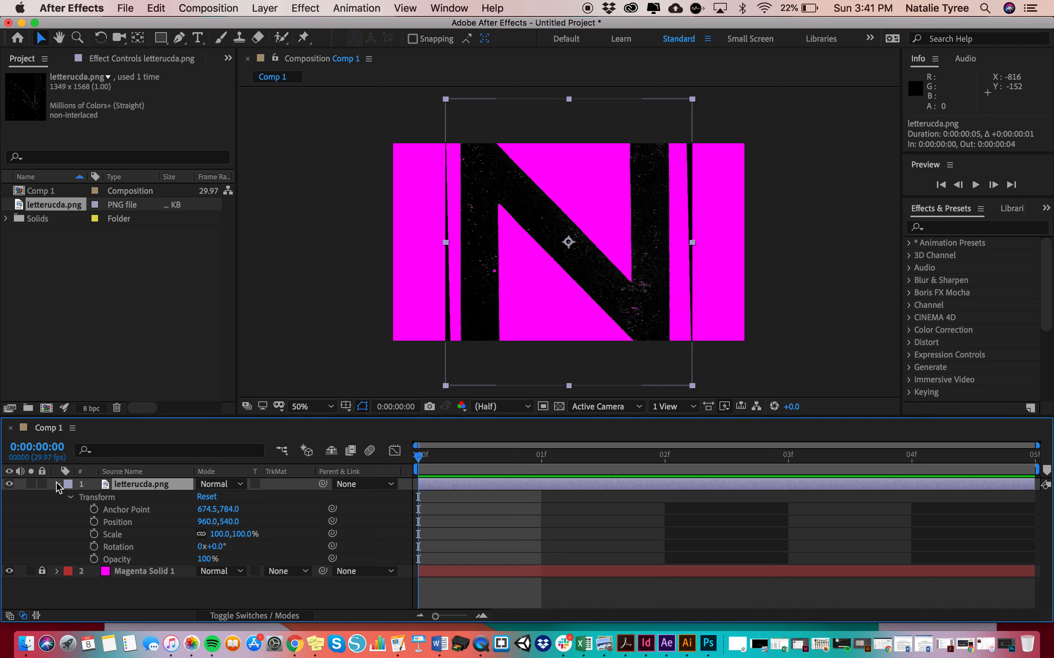
Collapse the letterucda.png layer and expand it again to show its Transform properties
{"action": "left_click", "coordinate": [58, 485]}
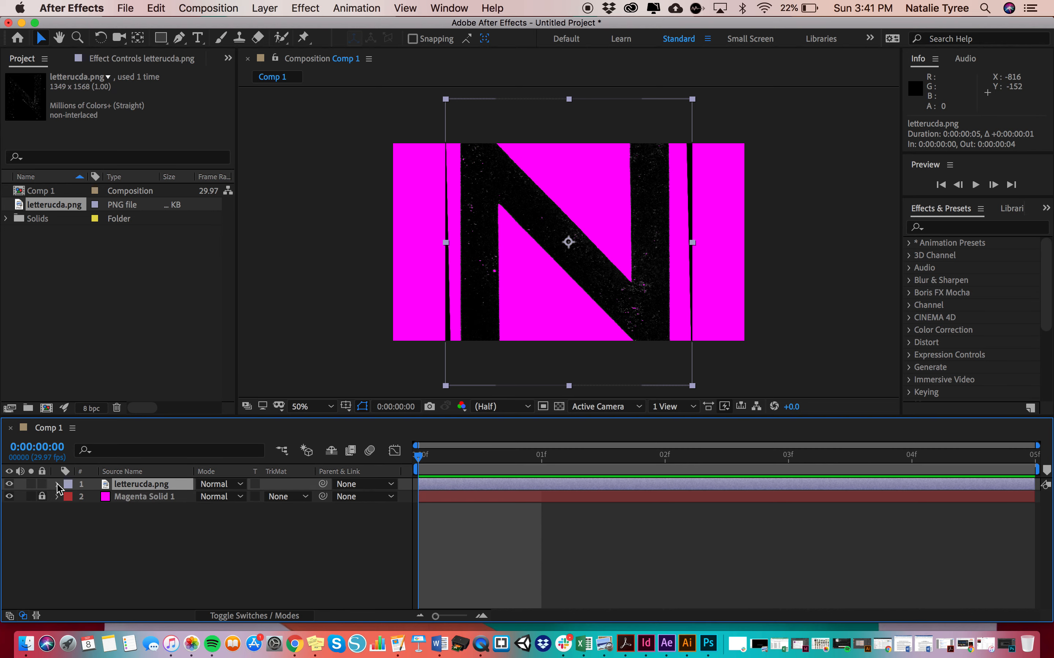
{"action": "left_click", "coordinate": [58, 485]}
{"action": "left_click", "coordinate": [58, 485]}
{"action": "left_click", "coordinate": [58, 484]}
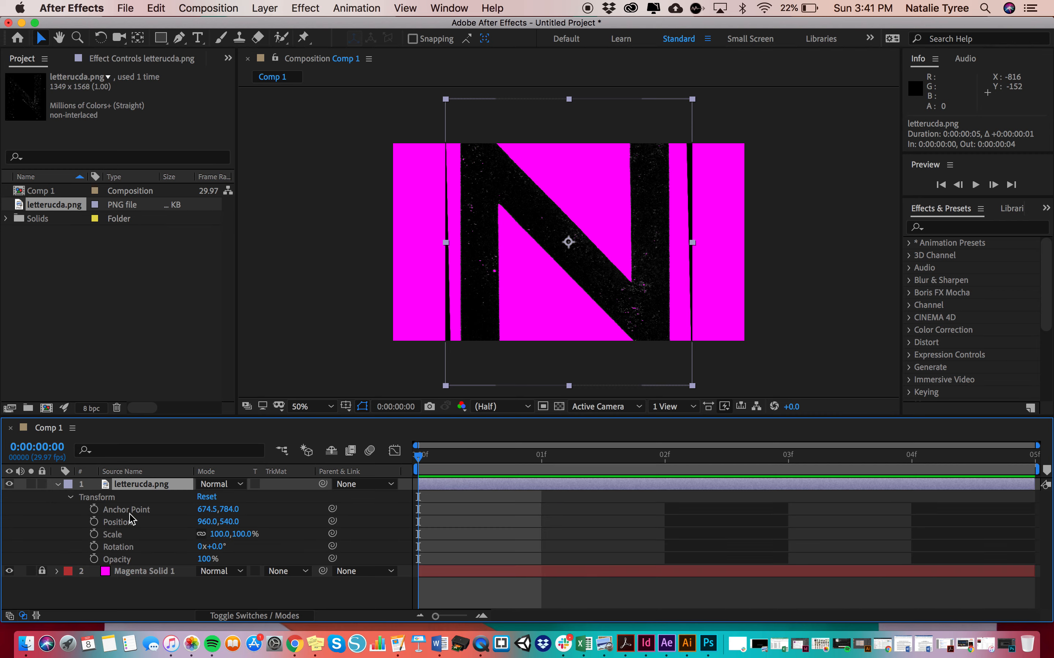